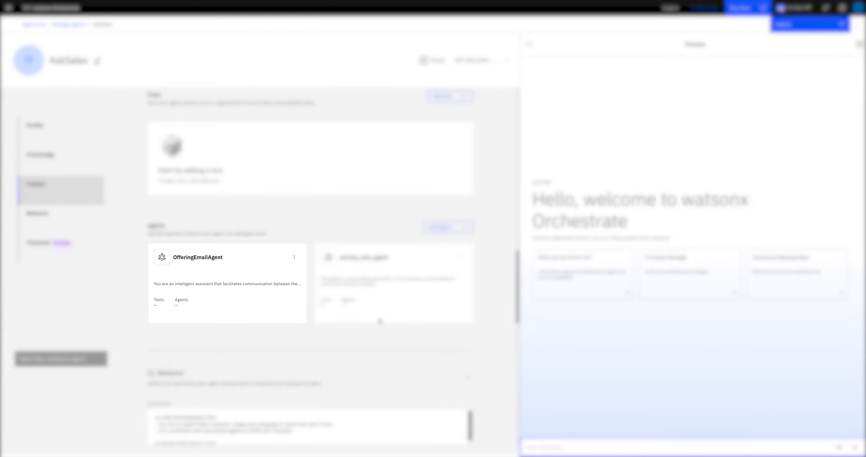
Add the Account management agent from the catalog, filtered by the Salesforce app, as a collaborator to AskSales
{"action": "left_click", "coordinate": [448, 229]}
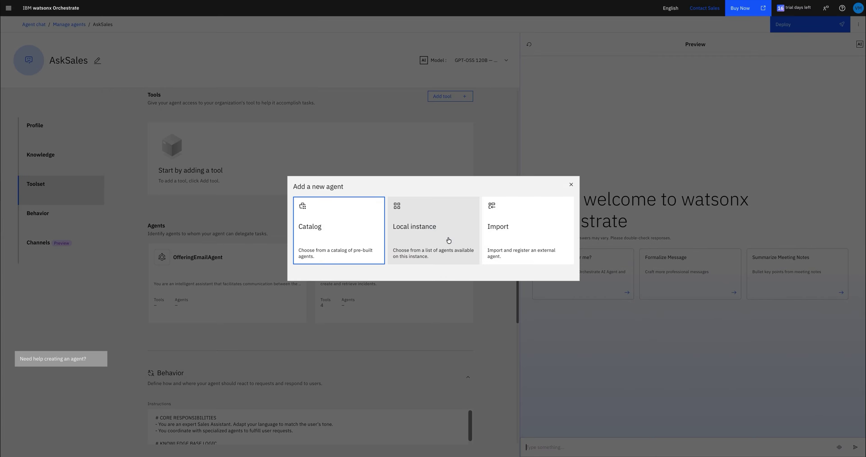
{"action": "left_click", "coordinate": [352, 227]}
{"action": "left_click", "coordinate": [43, 428]}
{"action": "scroll", "coordinate": [58, 398], "scroll_direction": "down", "scroll_amount": 5}
{"action": "scroll", "coordinate": [58, 396], "scroll_direction": "up", "scroll_amount": 3}
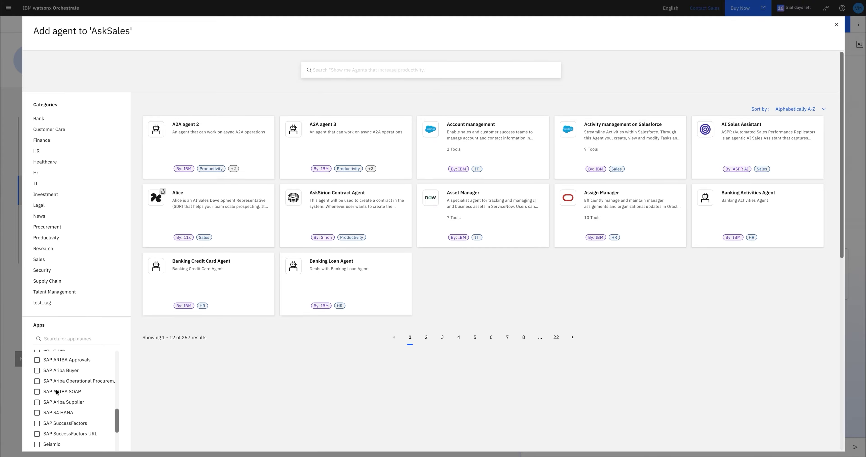
{"action": "left_click", "coordinate": [56, 365]}
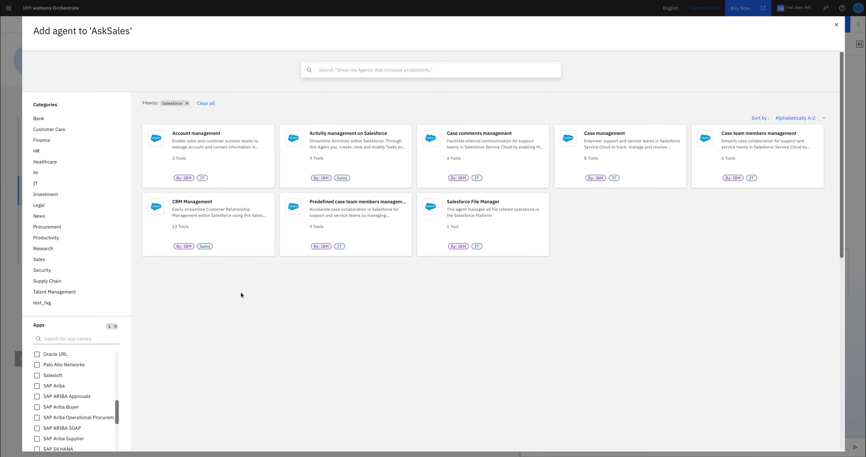
{"action": "left_click", "coordinate": [220, 154]}
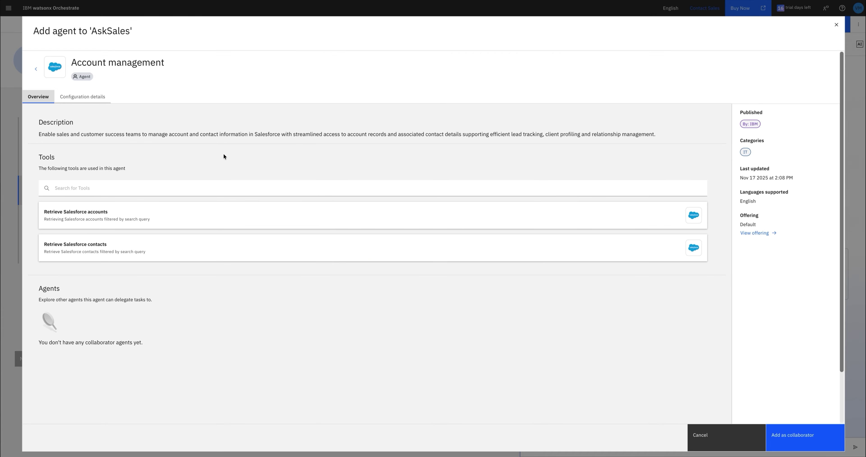
{"action": "left_click", "coordinate": [807, 440]}
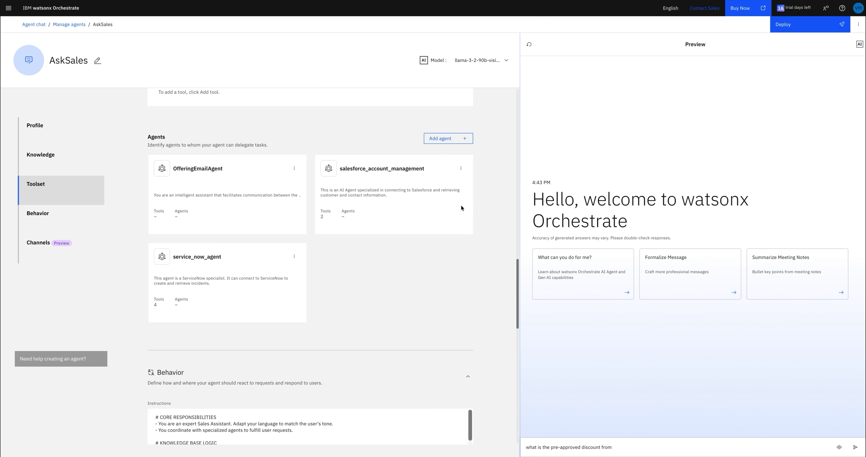
Open the AskSales test page and review the test evaluation from 12/10/2025 3:02 pm
{"action": "left_click", "coordinate": [859, 24]}
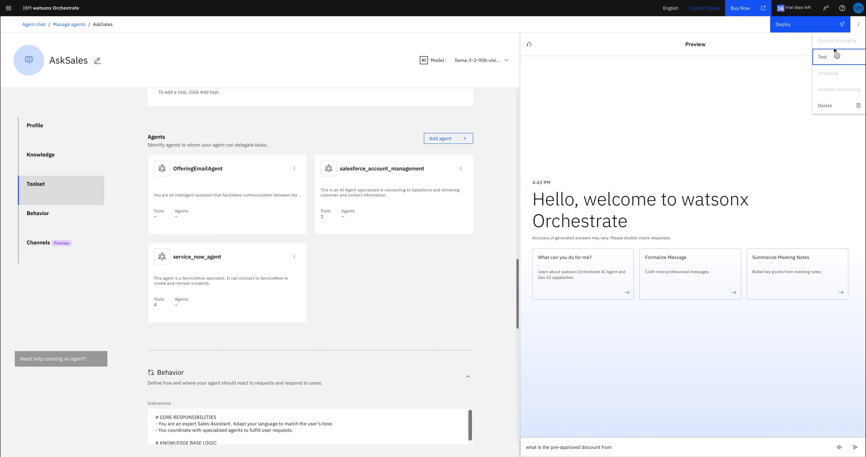
{"action": "left_click", "coordinate": [835, 55]}
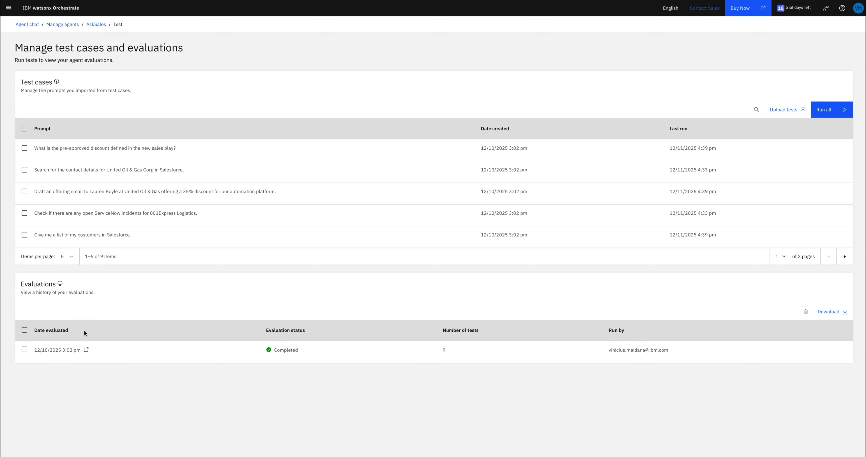
{"action": "left_click", "coordinate": [65, 350]}
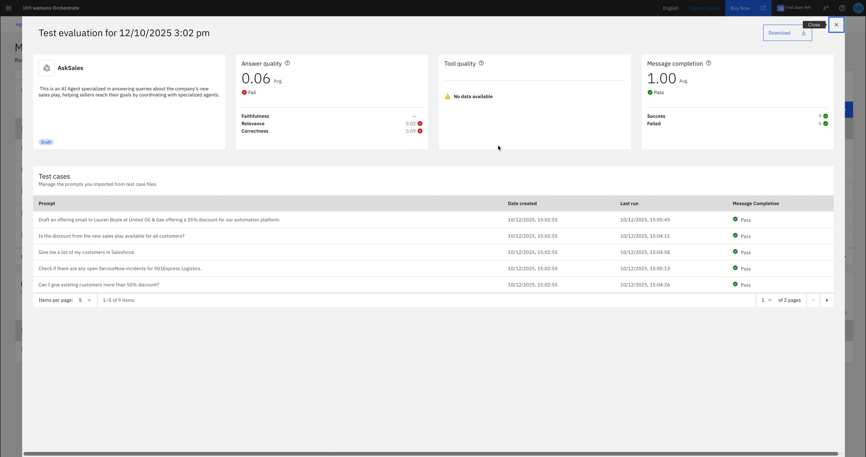
{"action": "left_click", "coordinate": [836, 24]}
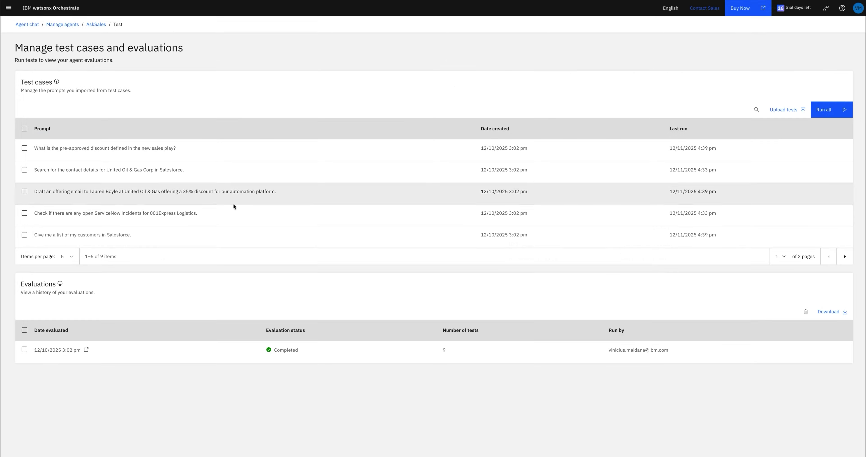
Run the test cases on the pre-approved discount, 35% offering email, Salesforce customer list and sales play discount availability, and review the new evaluation
{"action": "left_click", "coordinate": [23, 149]}
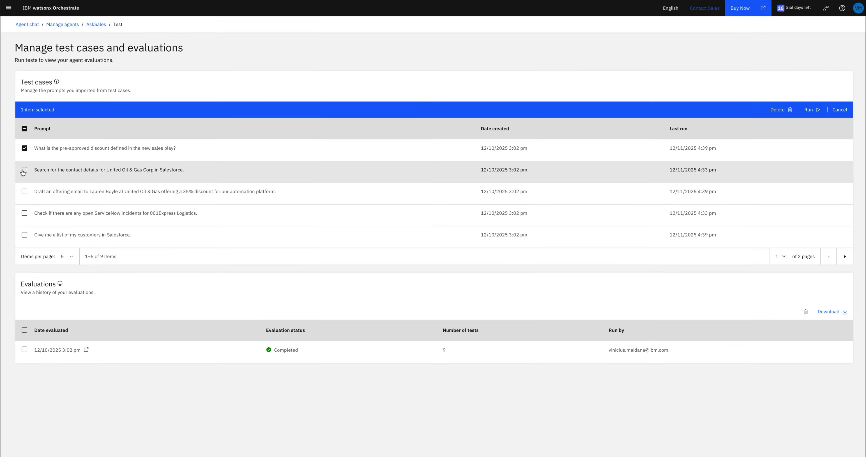
{"action": "left_click", "coordinate": [24, 192]}
{"action": "left_click", "coordinate": [24, 236]}
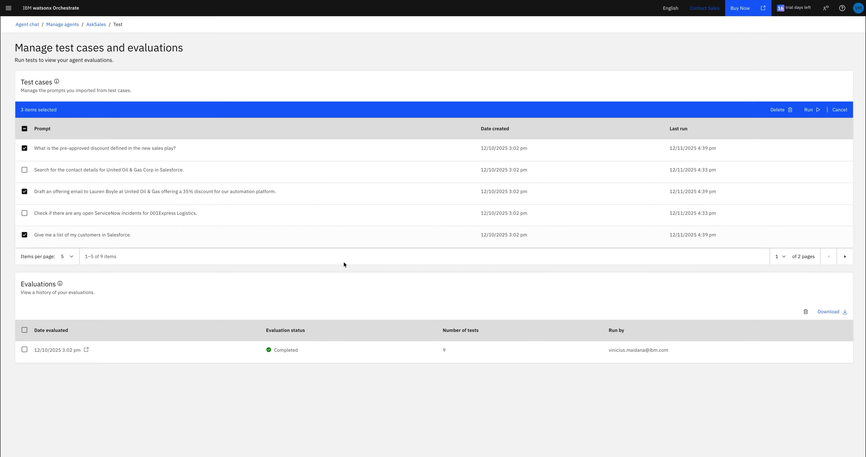
{"action": "left_click", "coordinate": [845, 256]}
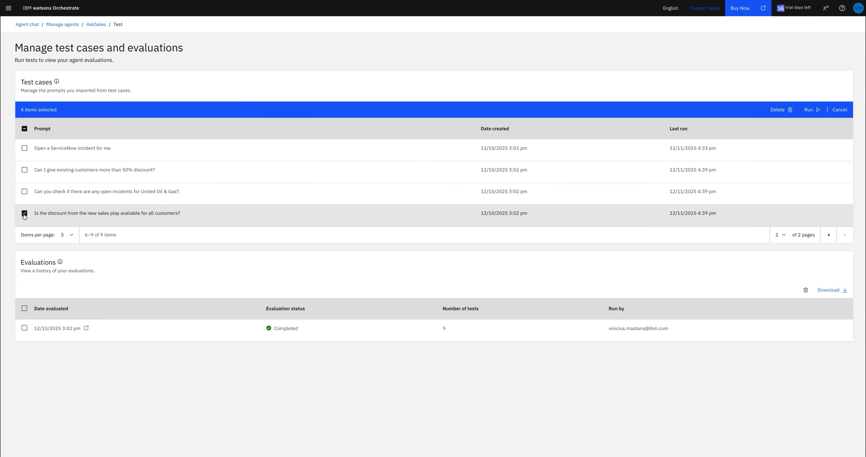
{"action": "left_click", "coordinate": [811, 109]}
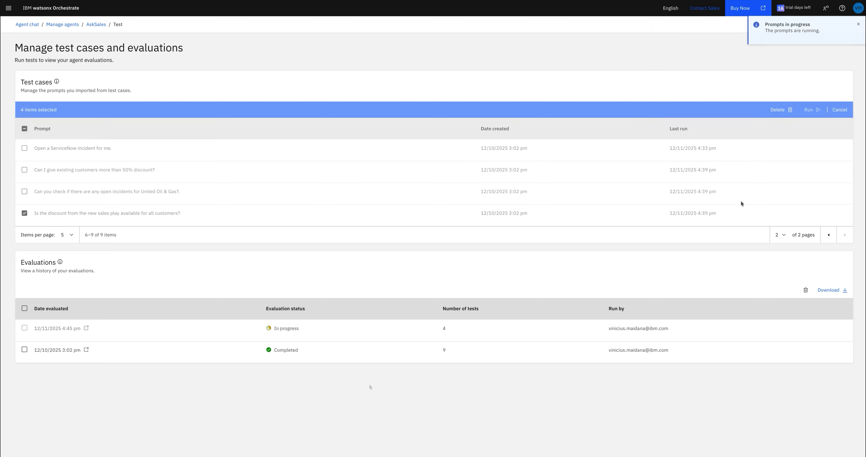
{"action": "left_click", "coordinate": [73, 329]}
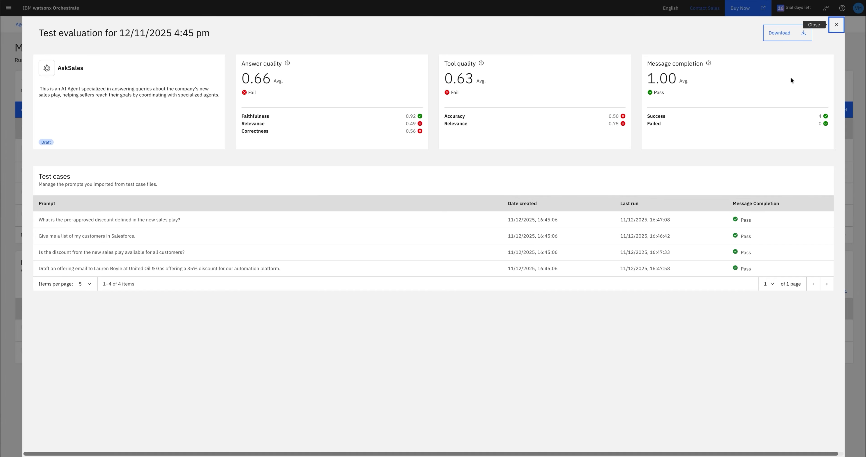
{"action": "left_click", "coordinate": [836, 24]}
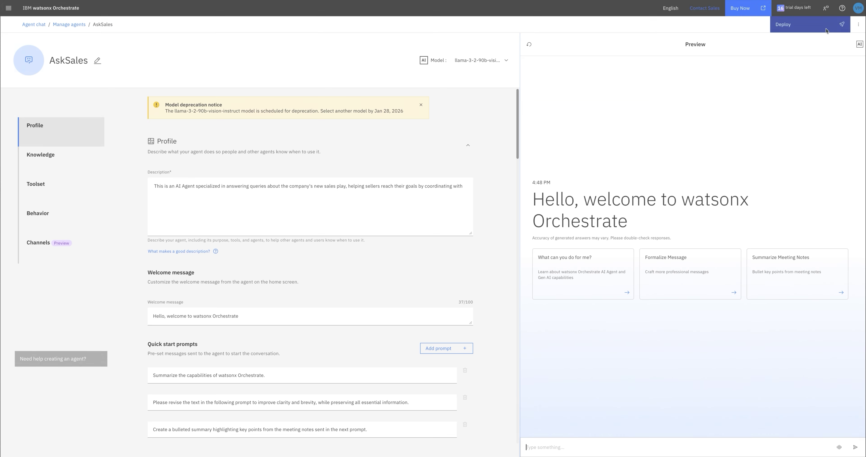
Deploy the AskSales agent with its pre-set service-now connection and dismiss the deployment notification
{"action": "left_click", "coordinate": [826, 25]}
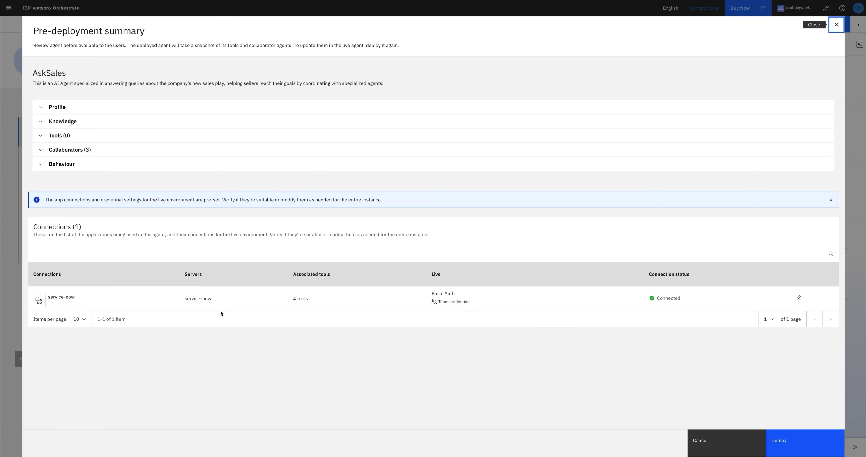
{"action": "left_click", "coordinate": [806, 440]}
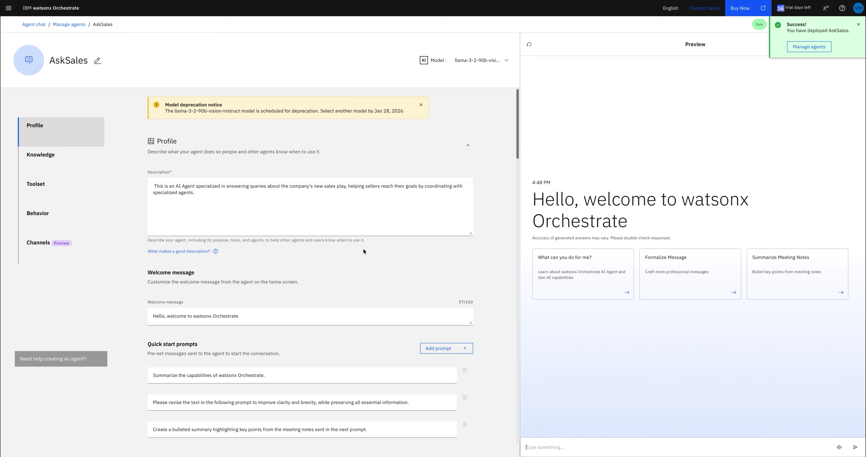
{"action": "left_click", "coordinate": [858, 24]}
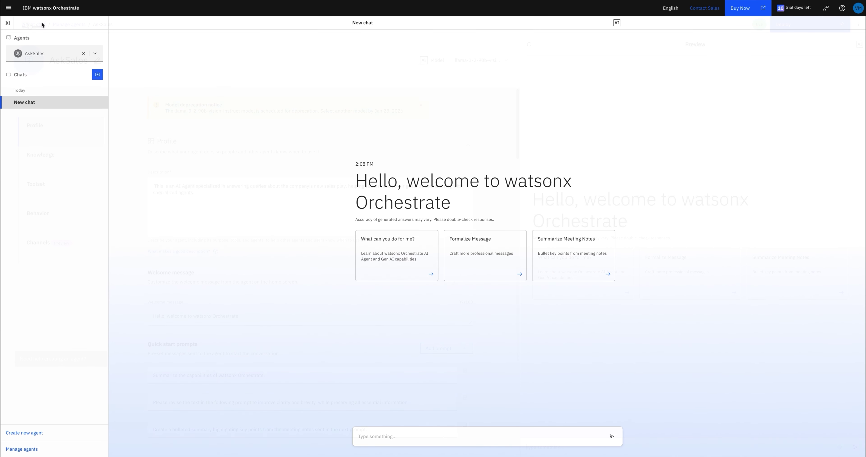
Open the agent analytics page and activate monitoring for the AskSales agent
{"action": "left_click", "coordinate": [8, 8]}
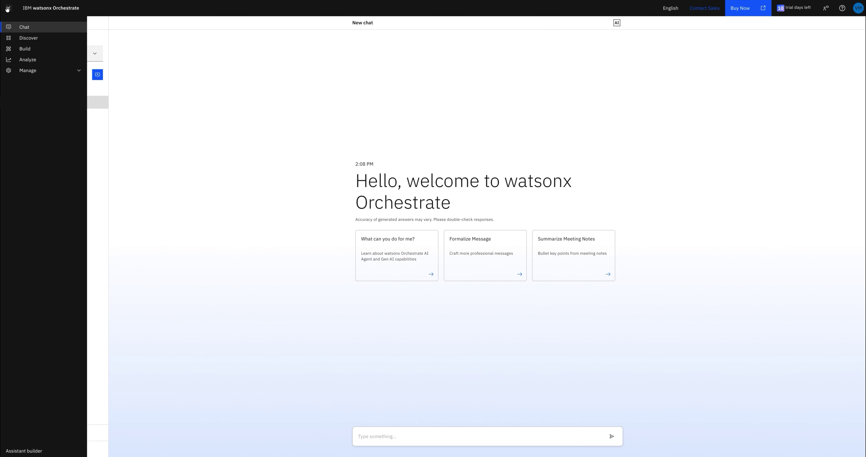
{"action": "left_click", "coordinate": [38, 63]}
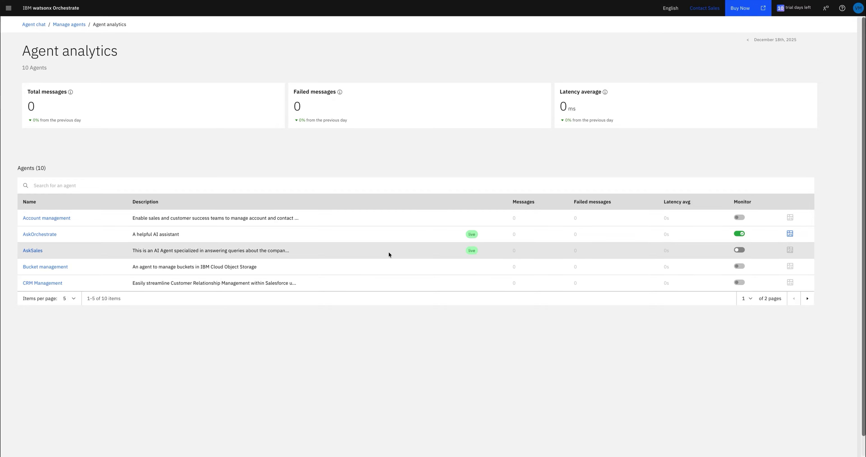
{"action": "left_click", "coordinate": [739, 250]}
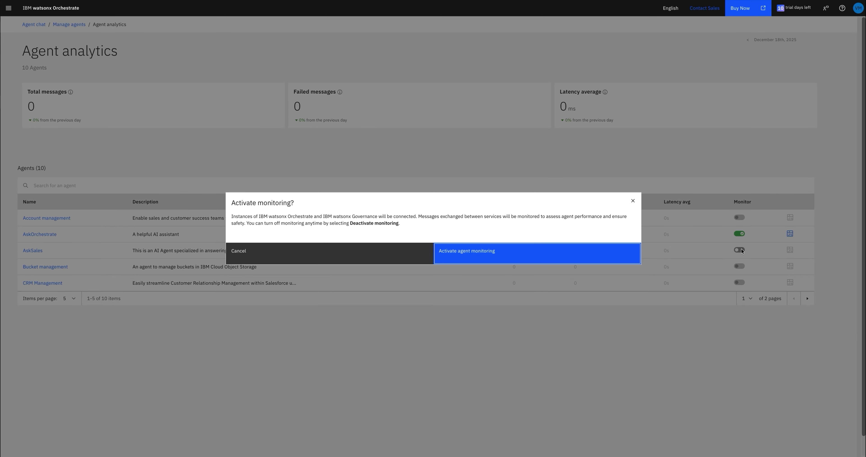
{"action": "left_click", "coordinate": [487, 251]}
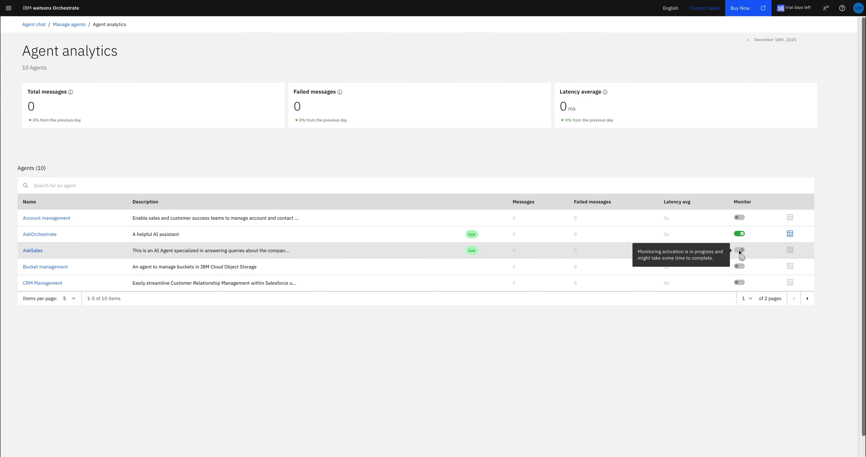
Ask AskSales in a new chat "What is the pre-approved discount on the new sales play?"
{"action": "left_click", "coordinate": [67, 14]}
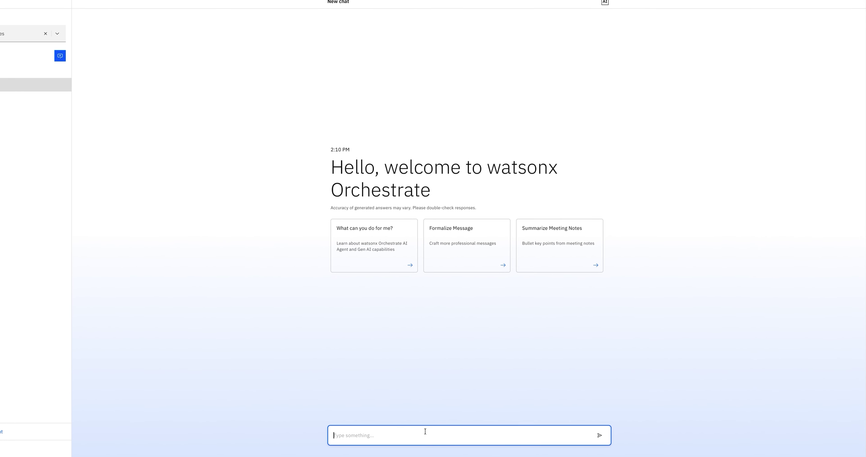
{"action": "type", "text": "What is the pre-approved"}
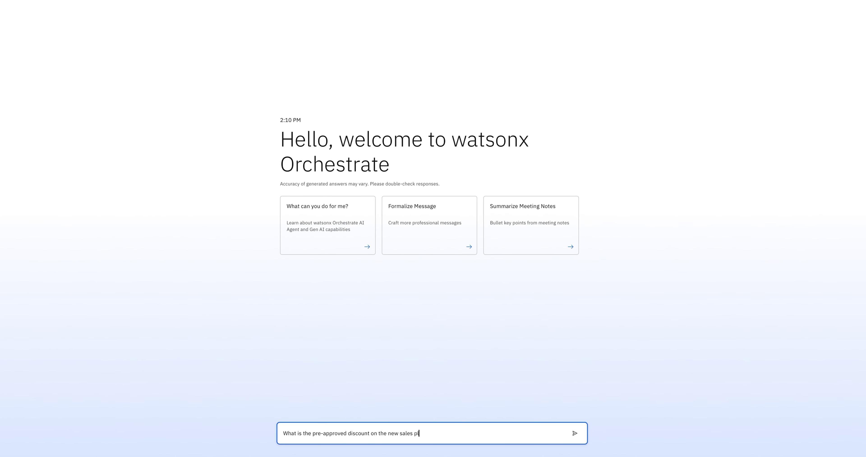
{"action": "type", "text": " discount on the new sales p"}
{"action": "key", "text": "Return"}
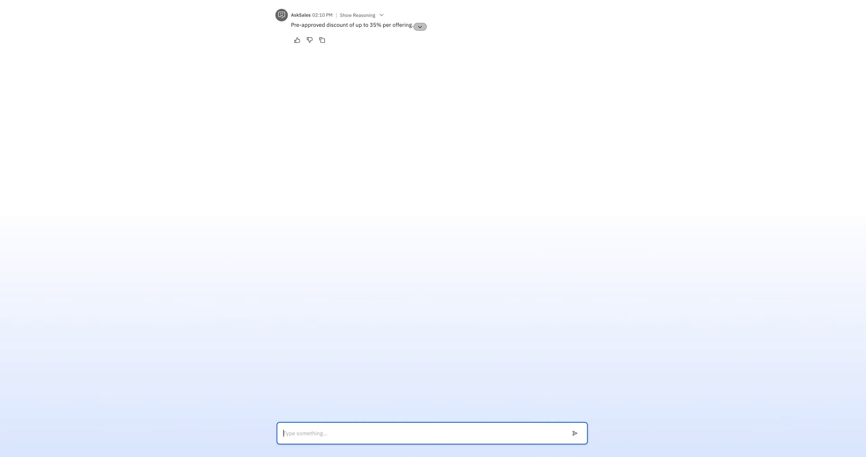
Send AskSales the request "get me contact details from my customer with the highest revenue"
{"action": "type", "text": "get"}
{"action": "type", "text": " me contact details for my customer and their address"}
{"action": "key", "text": "Return"}
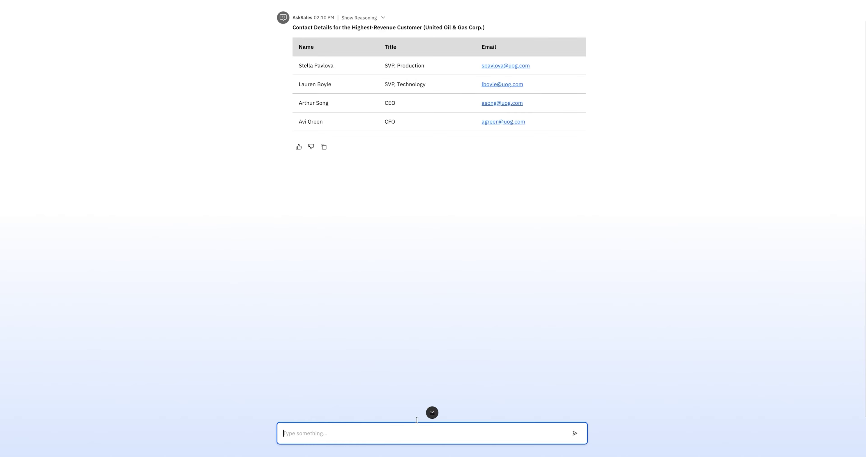
Ask AskSales to draft an email to the customer's SVP, Technology offering our automation platform at the discount from the sales play
{"action": "type", "text": "draft an email to Laurent Boyle offerin"}
{"action": "type", "text": "g our automation platform at the discount from the past"}
{"action": "key", "text": "Return"}
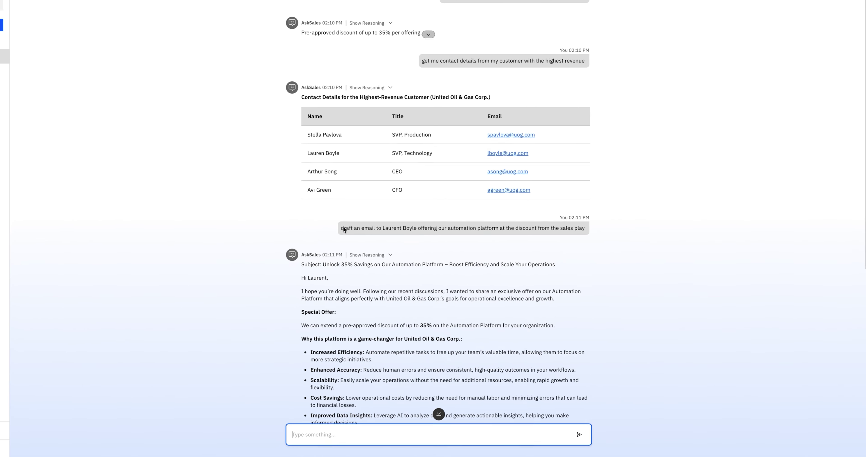
Examine the source of the discount answer and the reasoning steps behind the contact details and email draft answers
{"action": "left_click", "coordinate": [429, 34]}
{"action": "left_click", "coordinate": [365, 143]}
{"action": "left_click", "coordinate": [320, 163]}
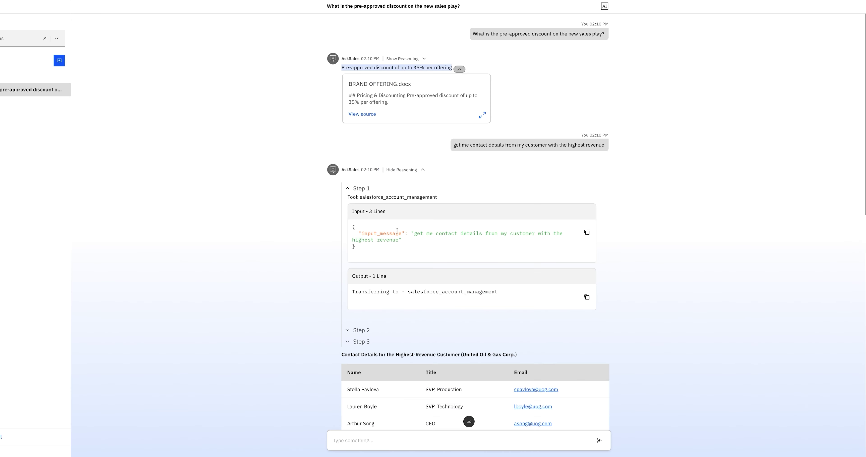
{"action": "scroll", "coordinate": [398, 242], "scroll_direction": "down", "scroll_amount": 2}
{"action": "left_click", "coordinate": [360, 291]}
{"action": "scroll", "coordinate": [370, 302], "scroll_direction": "down", "scroll_amount": 3}
{"action": "left_click", "coordinate": [361, 340]}
{"action": "scroll", "coordinate": [386, 336], "scroll_direction": "down", "scroll_amount": 4}
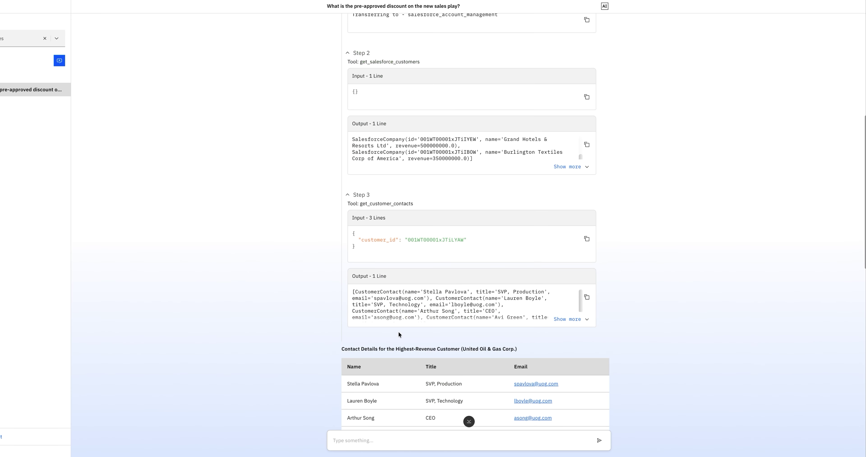
{"action": "scroll", "coordinate": [393, 302], "scroll_direction": "down", "scroll_amount": 8}
{"action": "left_click", "coordinate": [418, 222]}
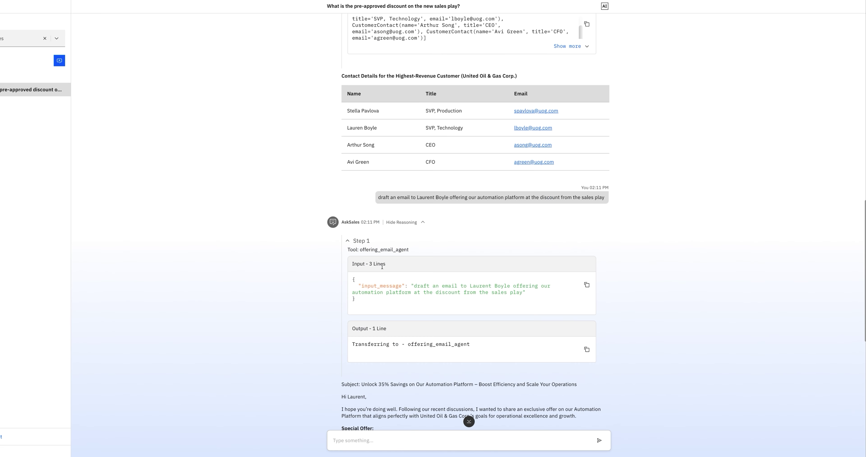
{"action": "scroll", "coordinate": [384, 303], "scroll_direction": "down", "scroll_amount": 8}
Send AskSales the request "Check if United Oil & Gas Corp. has any open tickets"
{"action": "left_click", "coordinate": [369, 437]}
{"action": "type", "text": "Check if United Oil & Gas Corp. has any open tickets"}
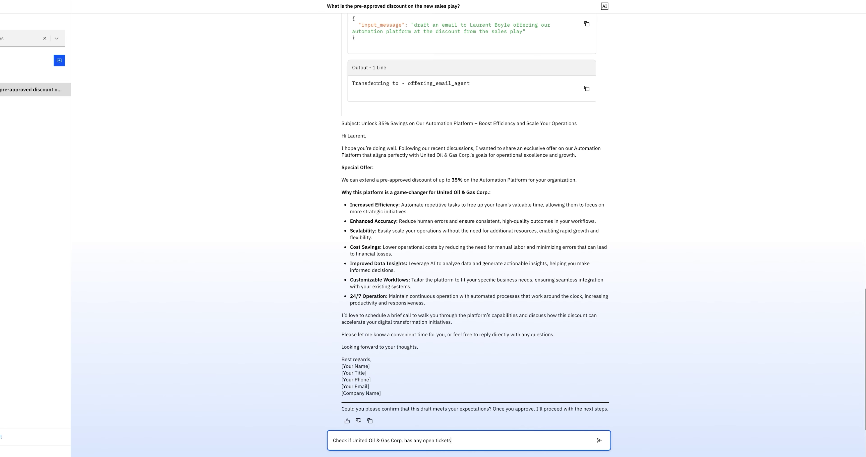
{"action": "key", "text": "Return"}
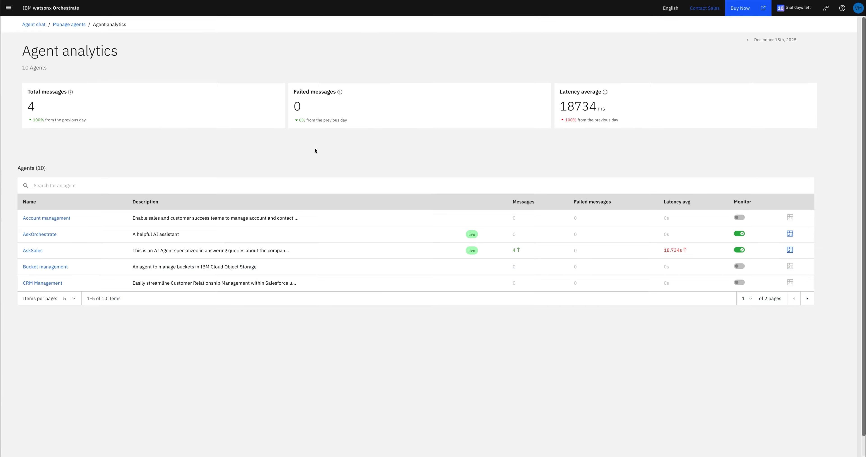
Open the AskSales analytics and its watsonx.governance dashboard, and examine the message overview and the conversation and message metrics
{"action": "left_click", "coordinate": [31, 250]}
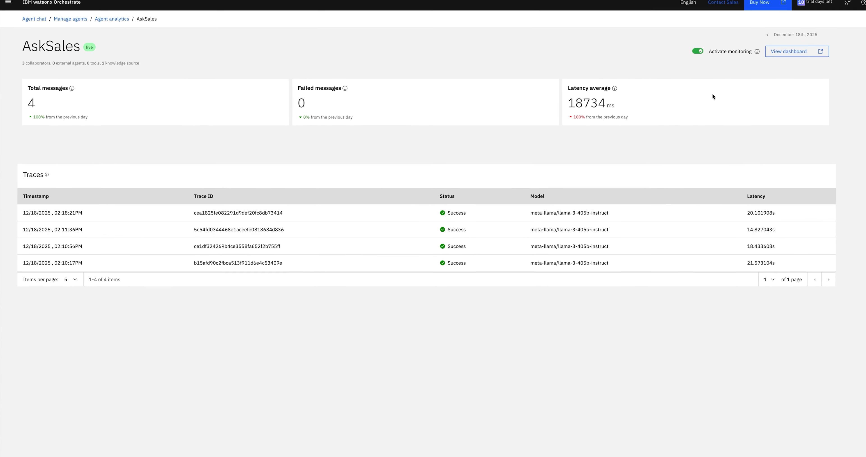
{"action": "left_click", "coordinate": [789, 51]}
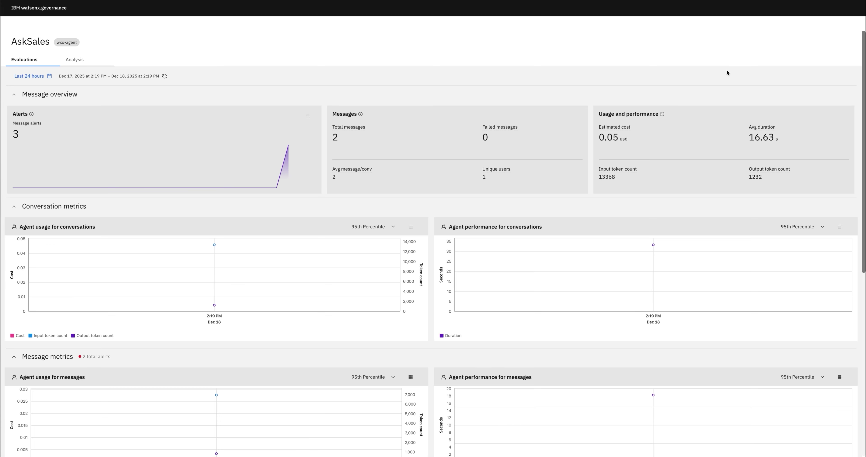
{"action": "scroll", "coordinate": [404, 143], "scroll_direction": "down", "scroll_amount": 3}
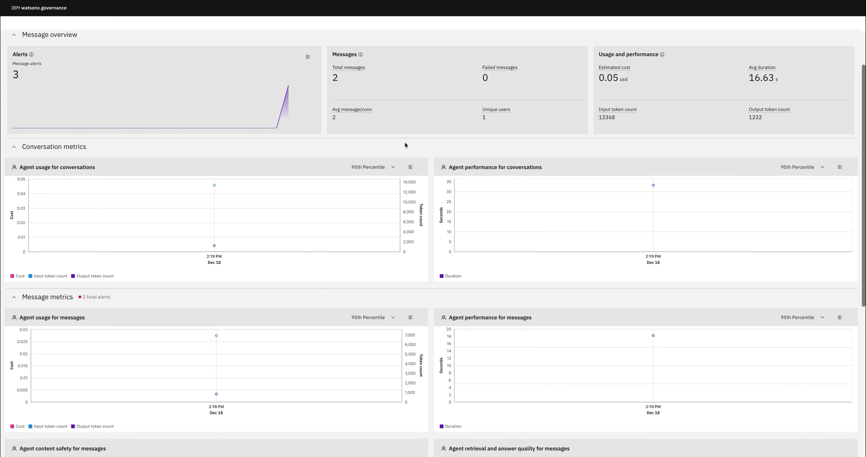
Examine the AskSales content safety, retrieval and answer quality, and tool call quality metrics on the evaluations dashboard
{"action": "scroll", "coordinate": [405, 143], "scroll_direction": "down", "scroll_amount": 5}
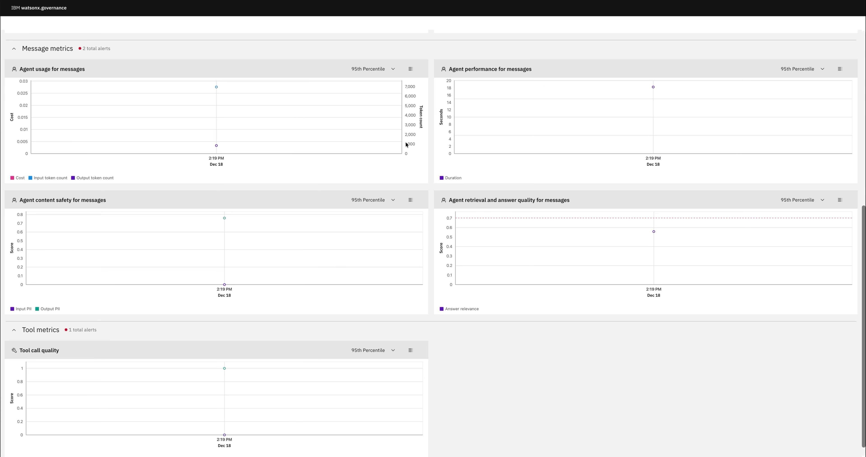
{"action": "scroll", "coordinate": [406, 145], "scroll_direction": "up", "scroll_amount": 2}
{"action": "scroll", "coordinate": [406, 144], "scroll_direction": "up", "scroll_amount": 6}
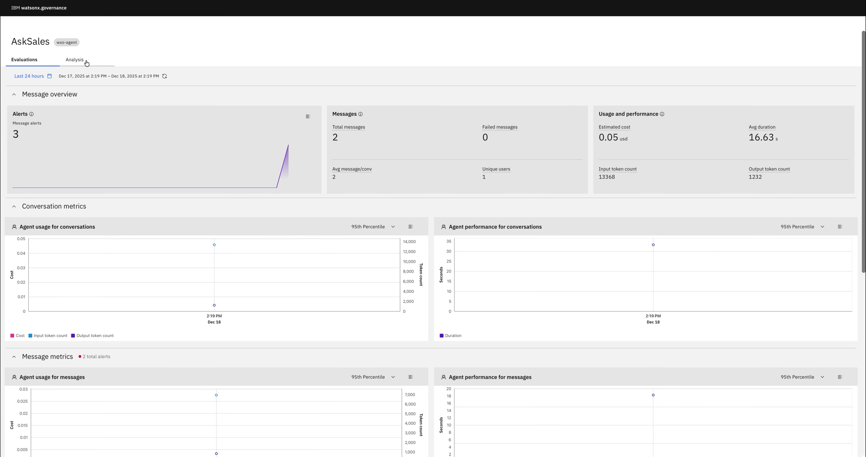
Open the details of the logged conversation in the AskSales analysis and examine the full metrics of its first message
{"action": "left_click", "coordinate": [77, 61]}
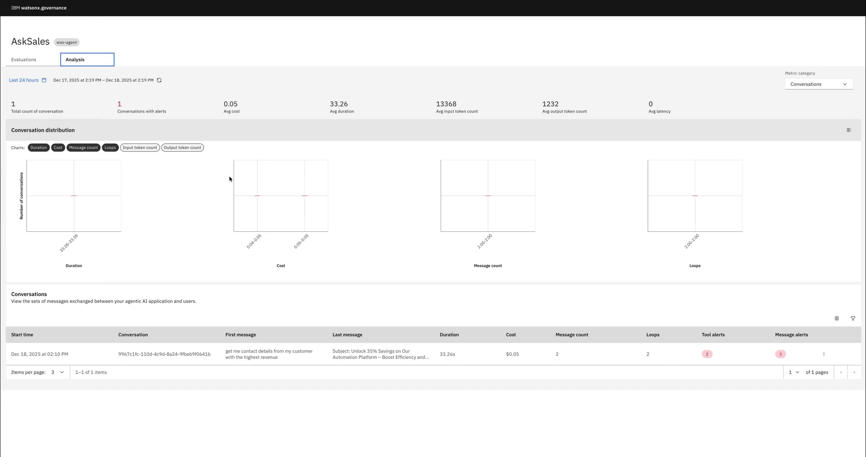
{"action": "left_click", "coordinate": [260, 357]}
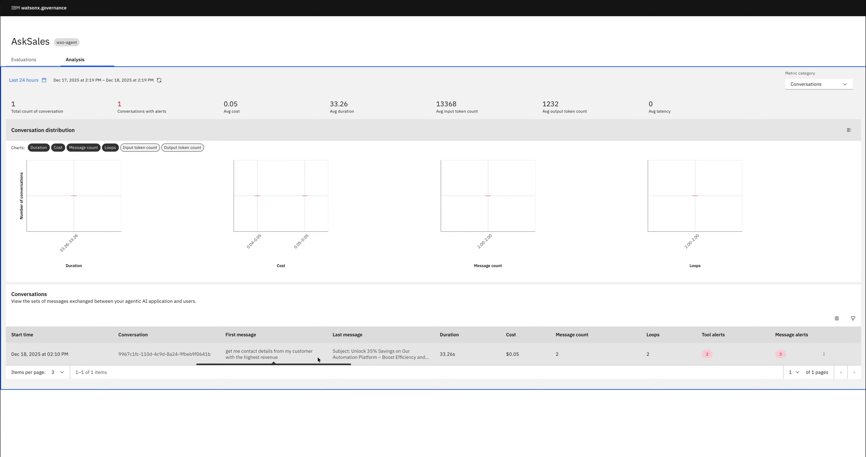
{"action": "left_click", "coordinate": [824, 354]}
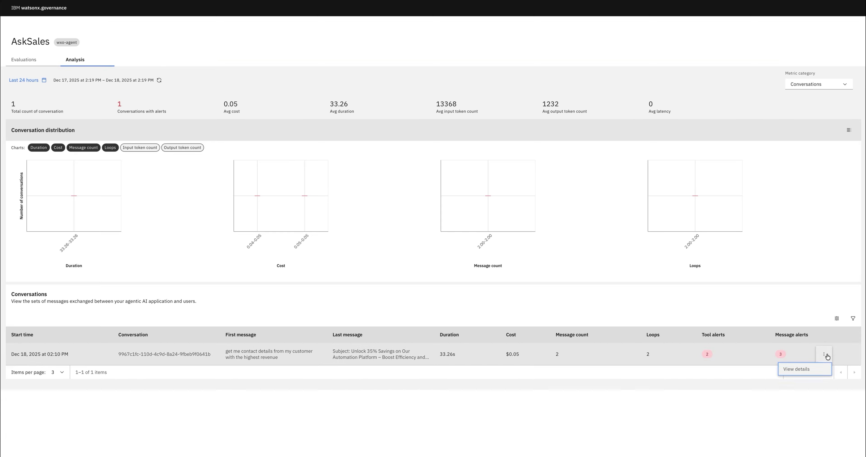
{"action": "left_click", "coordinate": [803, 368]}
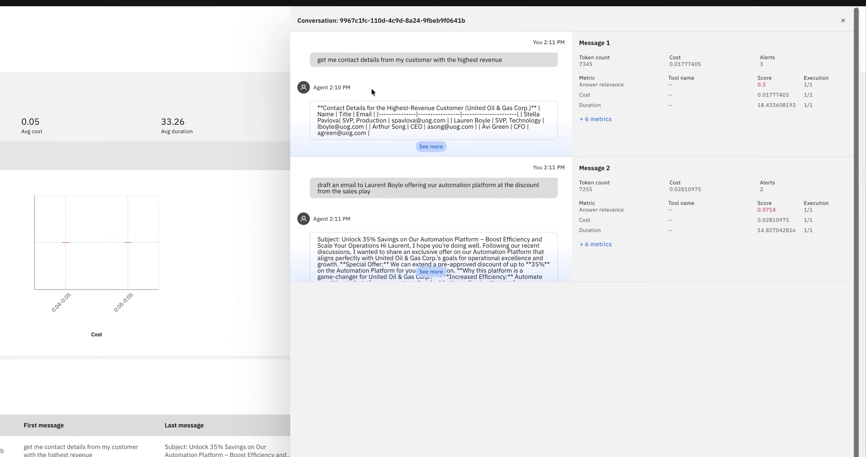
{"action": "left_click", "coordinate": [563, 127]}
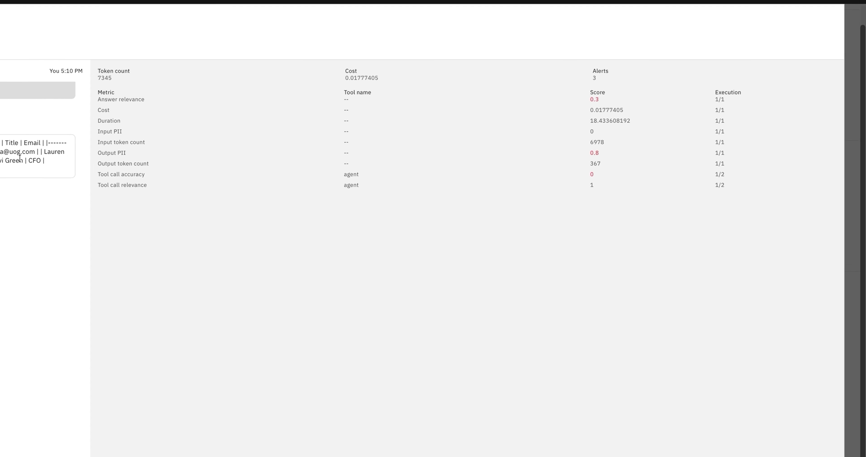
{"action": "key", "text": "Escape"}
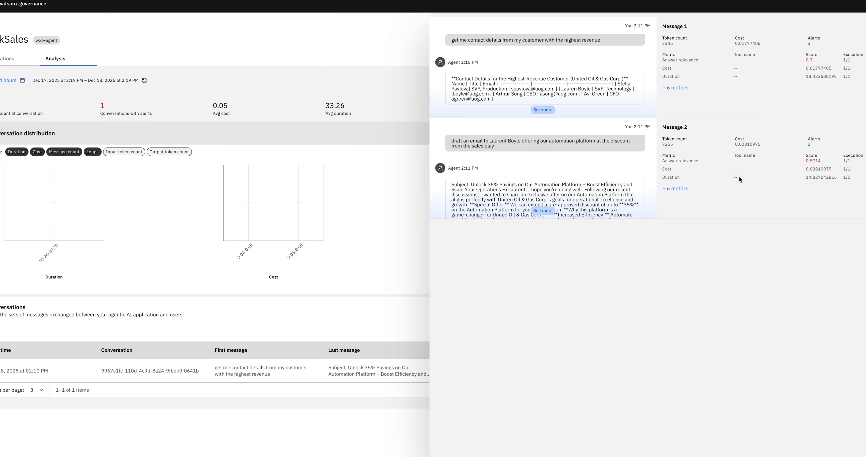
{"action": "left_click", "coordinate": [739, 175]}
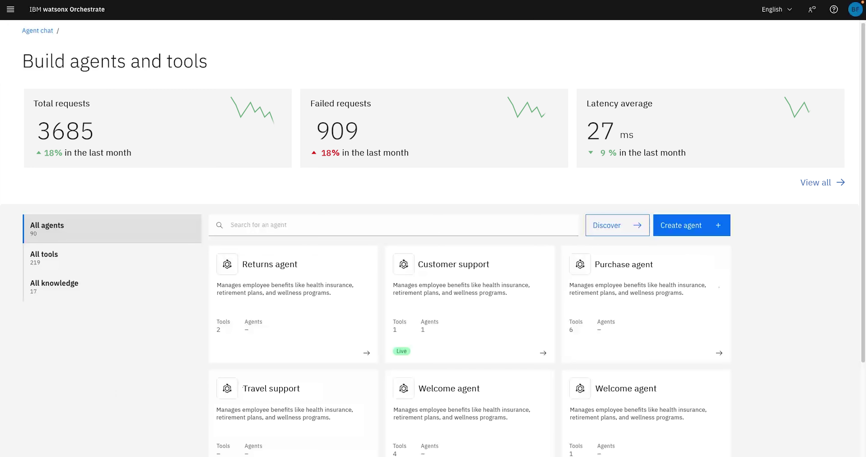
Examine the AskSales evaluations dashboard from the conversation and message metrics through tool content safety to user feedback
{"action": "scroll", "coordinate": [433, 228], "scroll_direction": "down", "scroll_amount": 8}
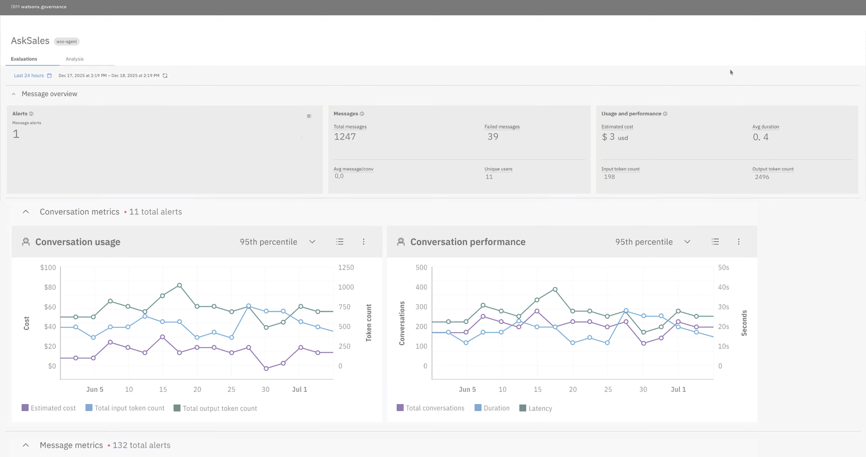
{"action": "scroll", "coordinate": [729, 68], "scroll_direction": "down", "scroll_amount": 5}
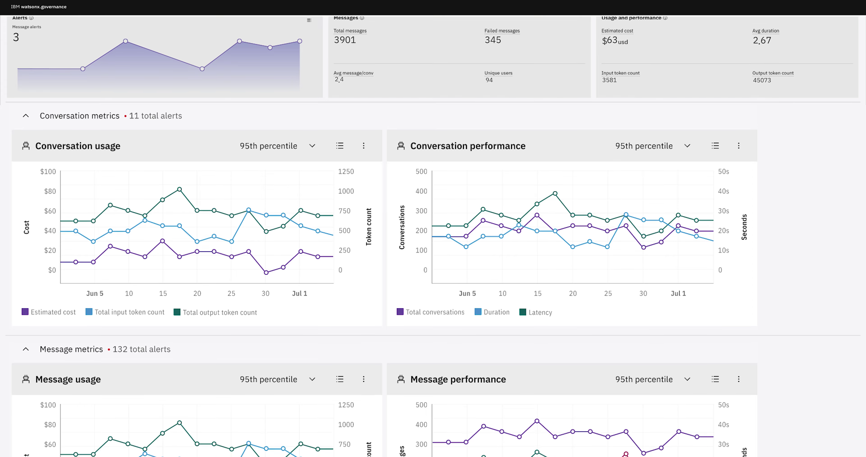
{"action": "scroll", "coordinate": [433, 245], "scroll_direction": "down", "scroll_amount": 6}
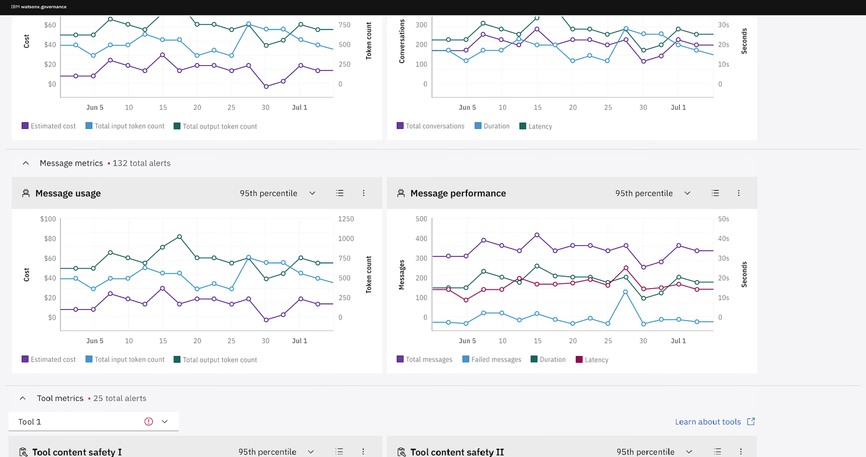
{"action": "scroll", "coordinate": [433, 235], "scroll_direction": "down", "scroll_amount": 5}
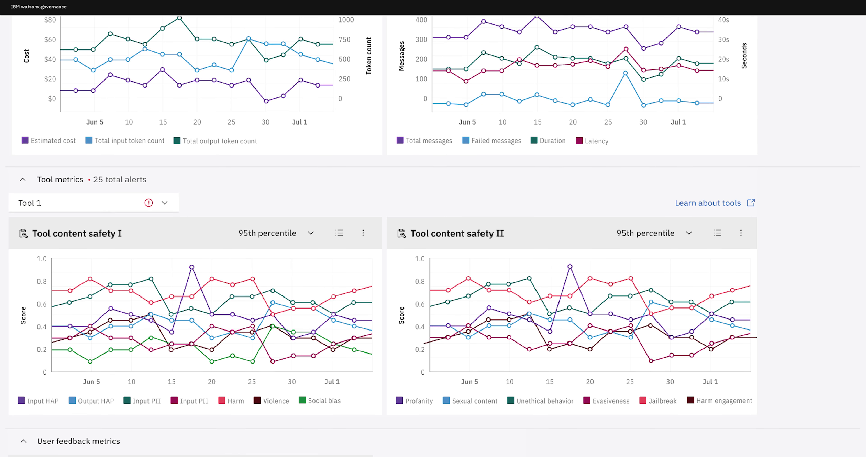
{"action": "scroll", "coordinate": [433, 235], "scroll_direction": "down", "scroll_amount": 2}
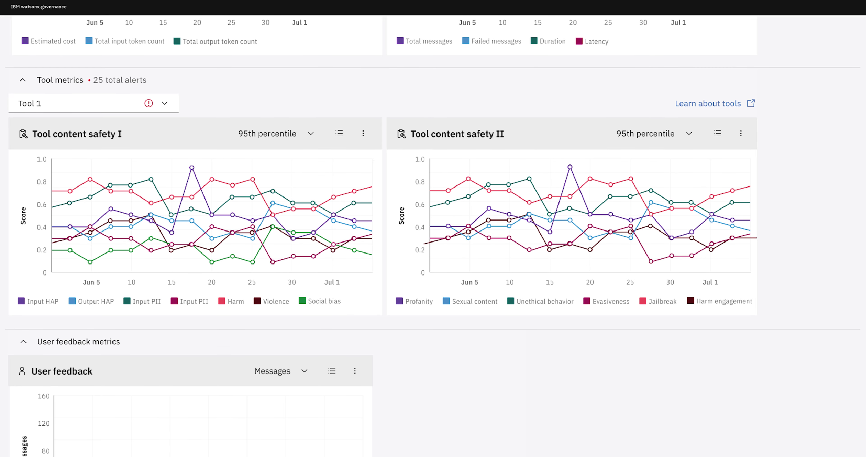
{"action": "scroll", "coordinate": [433, 235], "scroll_direction": "down", "scroll_amount": 2}
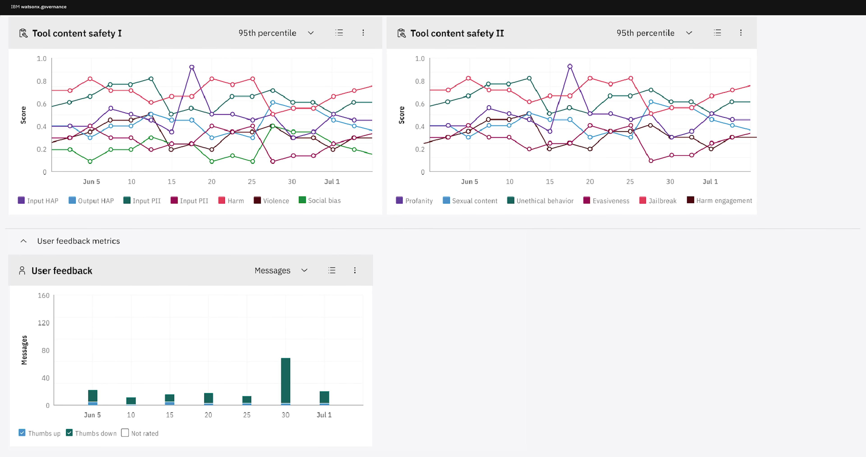
{"action": "scroll", "coordinate": [433, 235], "scroll_direction": "up", "scroll_amount": 4}
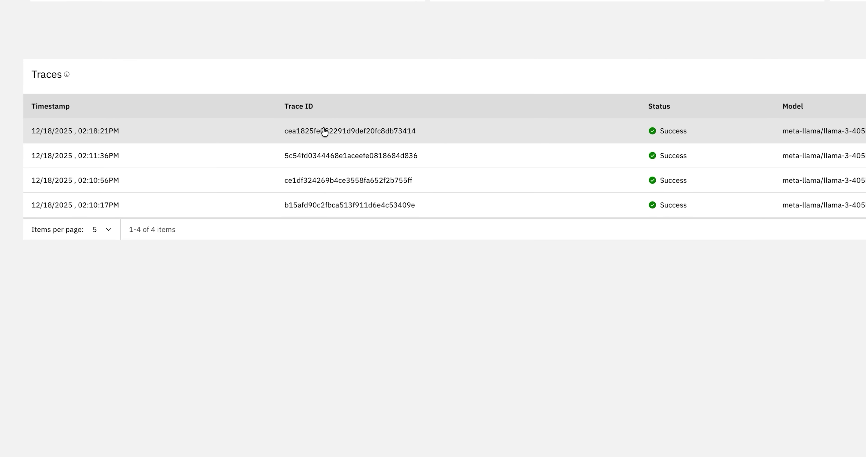
Inspect the latest AskSales trace with its LangGraph.workflow, agent.task, invoke_agent.task and WatsonxChatModel.chat span details, and close it
{"action": "left_click", "coordinate": [324, 131]}
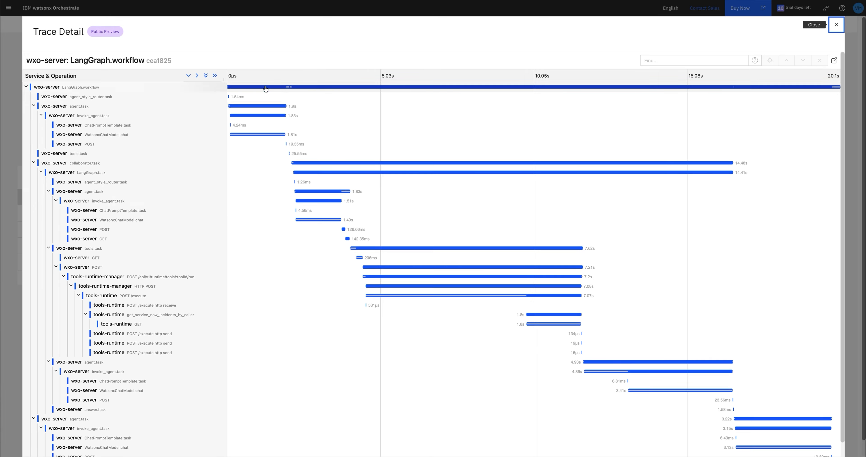
{"action": "left_click", "coordinate": [319, 88]}
{"action": "left_click", "coordinate": [323, 152]}
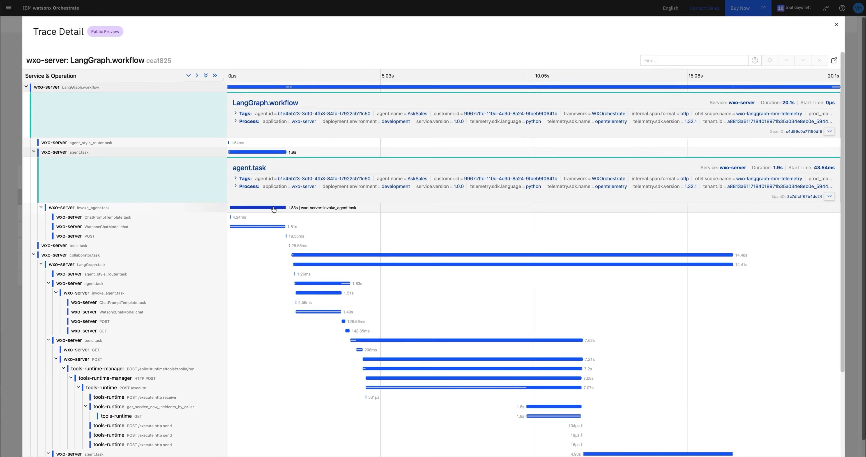
{"action": "left_click", "coordinate": [353, 208]}
{"action": "left_click", "coordinate": [360, 272]}
{"action": "scroll", "coordinate": [370, 255], "scroll_direction": "down", "scroll_amount": 3}
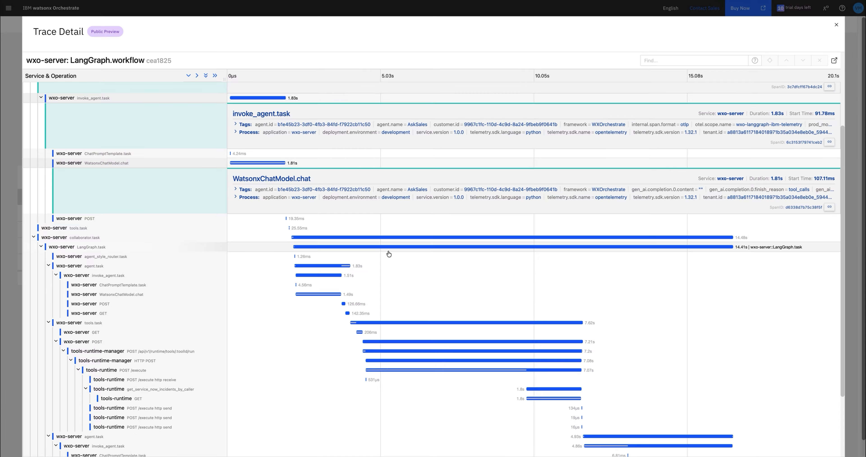
{"action": "scroll", "coordinate": [487, 232], "scroll_direction": "down", "scroll_amount": 3}
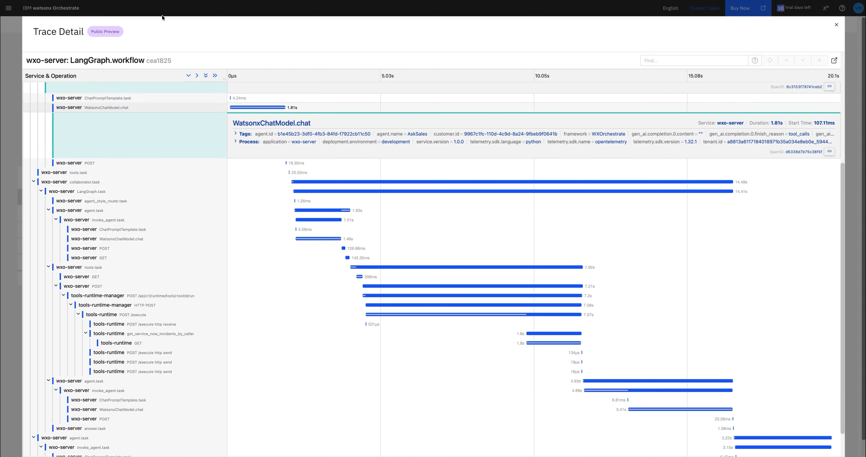
{"action": "left_click", "coordinate": [836, 26]}
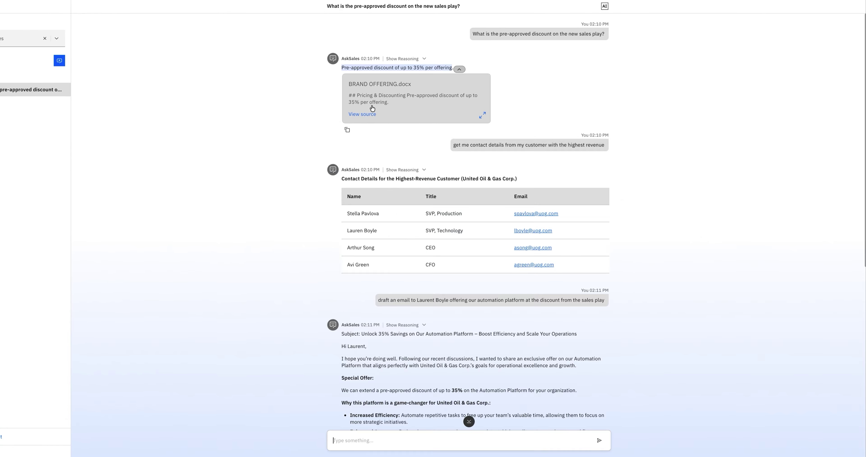
Examine the reasoning steps behind the highest-revenue customer's contact details answer and the LangGraph.workflow span of the latest trace
{"action": "left_click", "coordinate": [402, 170]}
{"action": "left_click", "coordinate": [360, 187]}
{"action": "scroll", "coordinate": [405, 258], "scroll_direction": "down", "scroll_amount": 1}
{"action": "left_click", "coordinate": [360, 291]}
{"action": "scroll", "coordinate": [397, 283], "scroll_direction": "down", "scroll_amount": 1}
{"action": "scroll", "coordinate": [397, 283], "scroll_direction": "down", "scroll_amount": 1}
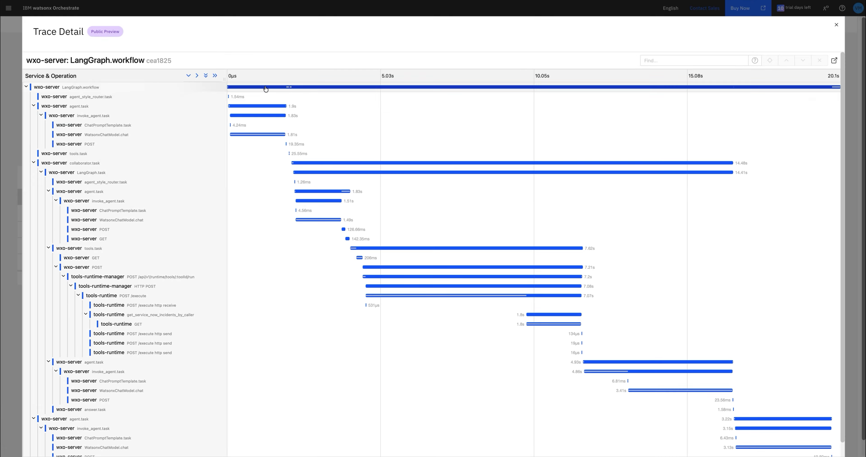
{"action": "left_click", "coordinate": [347, 88]}
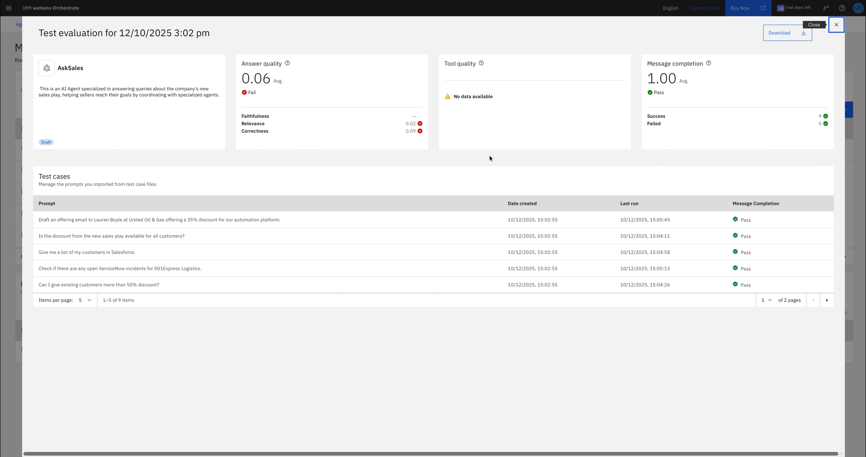